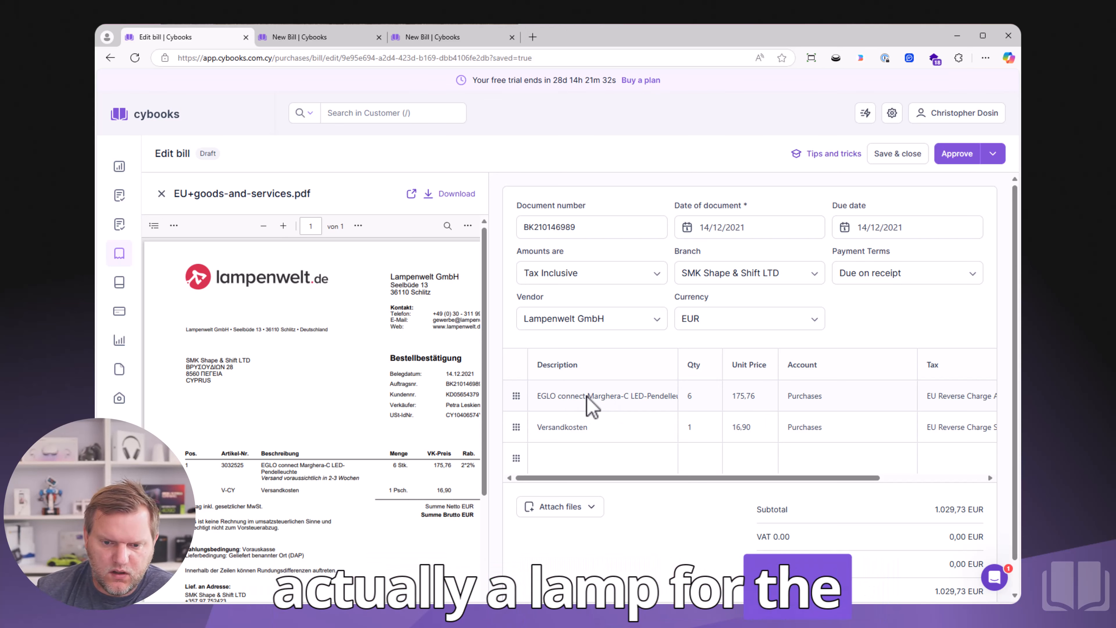
# Widen the line-item table's Tax column and check the tax rates assigned to the lamp and shipping lines.
pyautogui.moveTo(734, 478); pyautogui.dragTo(838, 477)
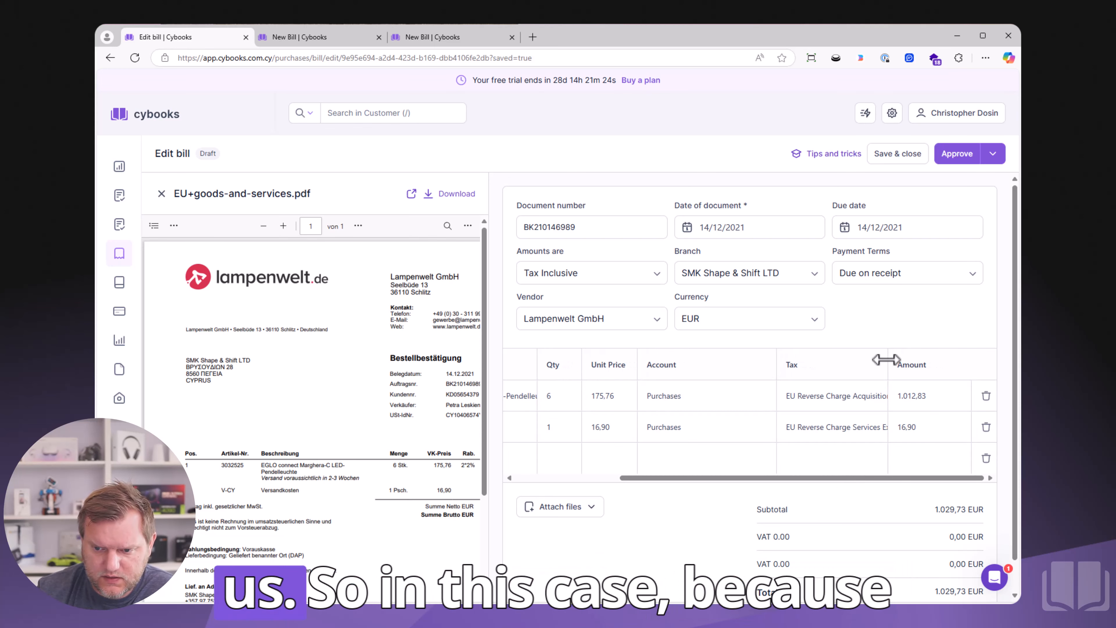
pyautogui.moveTo(887, 361); pyautogui.dragTo(942, 364)
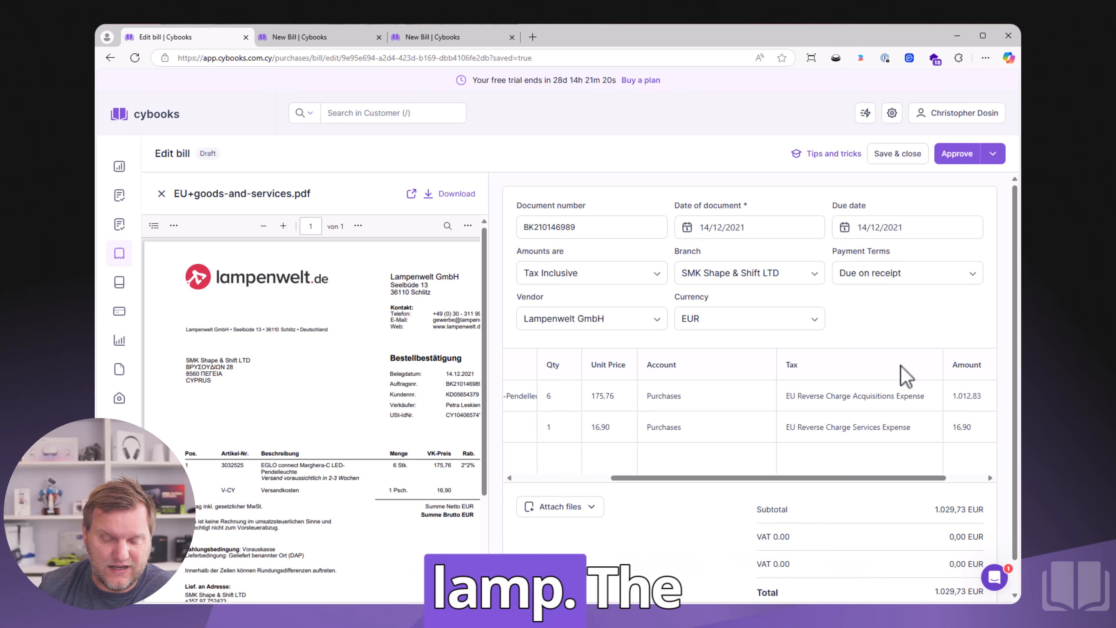
pyautogui.click(824, 407)
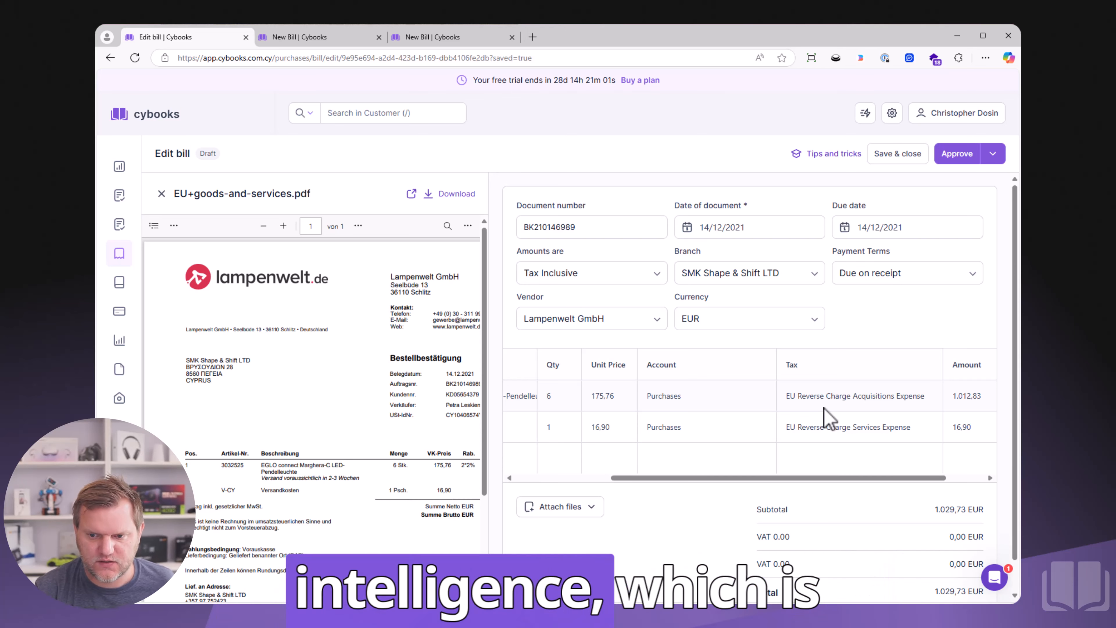
pyautogui.moveTo(730, 478); pyautogui.dragTo(611, 479)
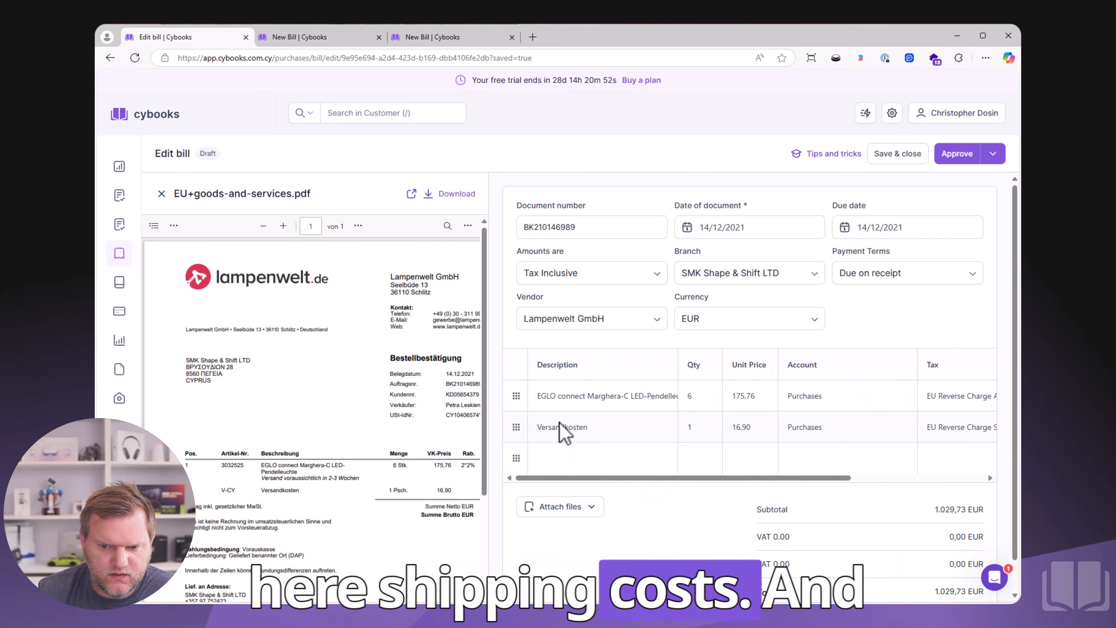
pyautogui.moveTo(650, 478); pyautogui.dragTo(753, 478)
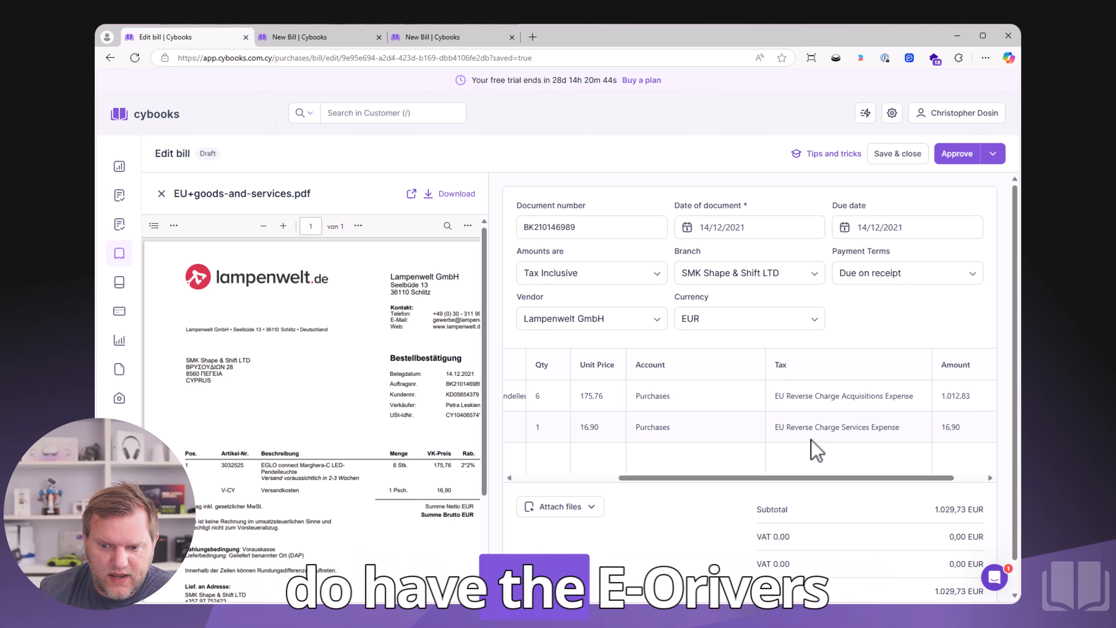
pyautogui.click(812, 439)
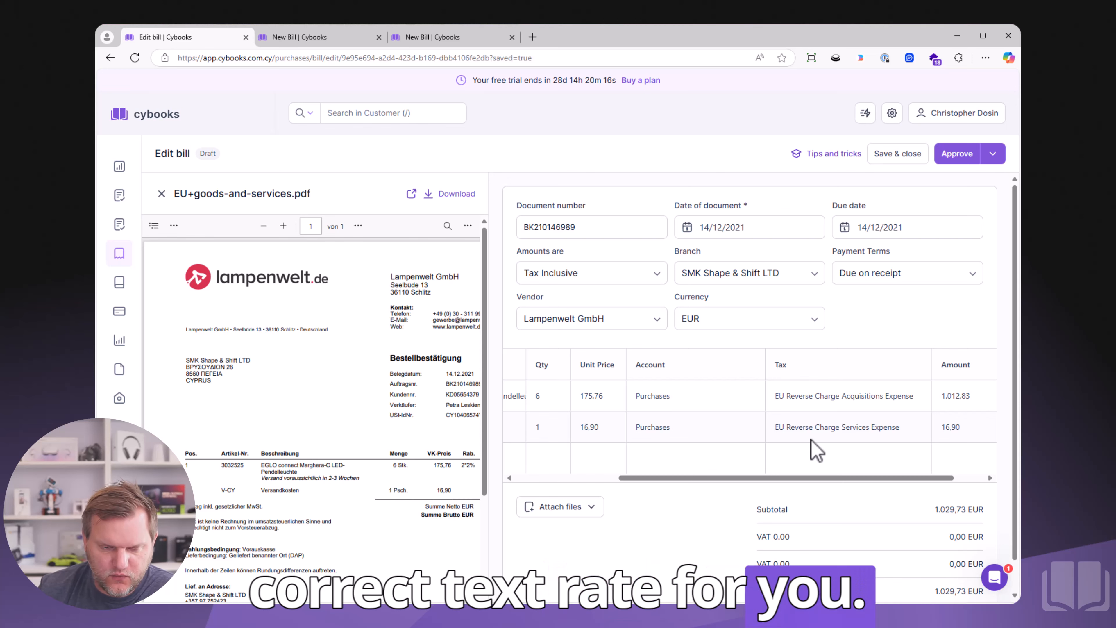
# Switch to the second open new bill and upload Non-EU.pdf from the Reverse Charge folder.
pyautogui.click(331, 38)
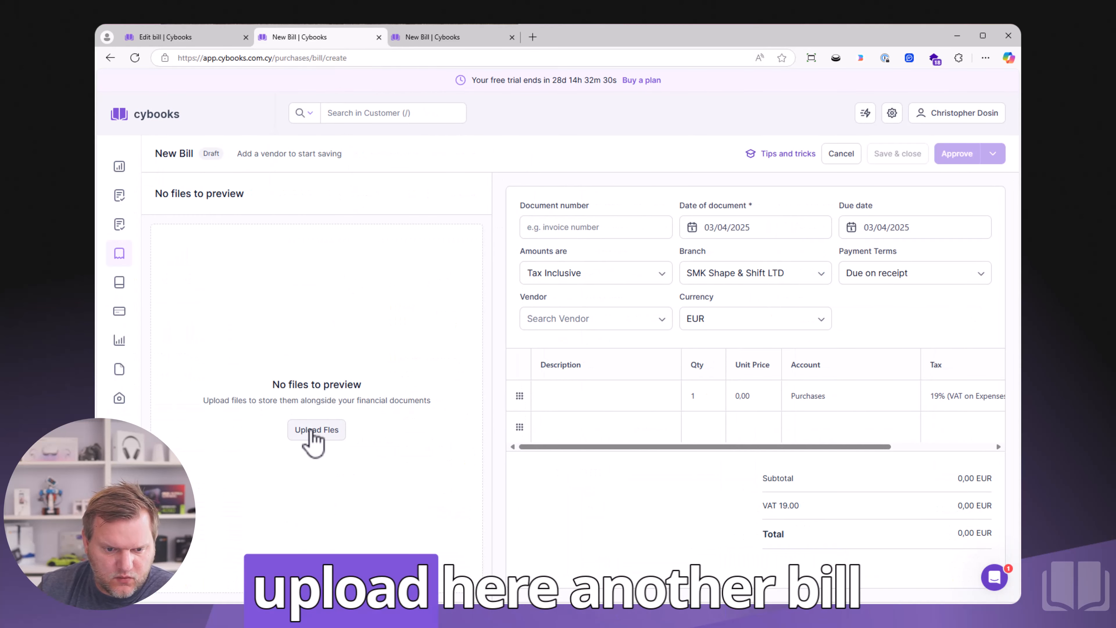
pyautogui.click(313, 429)
pyautogui.click(299, 124)
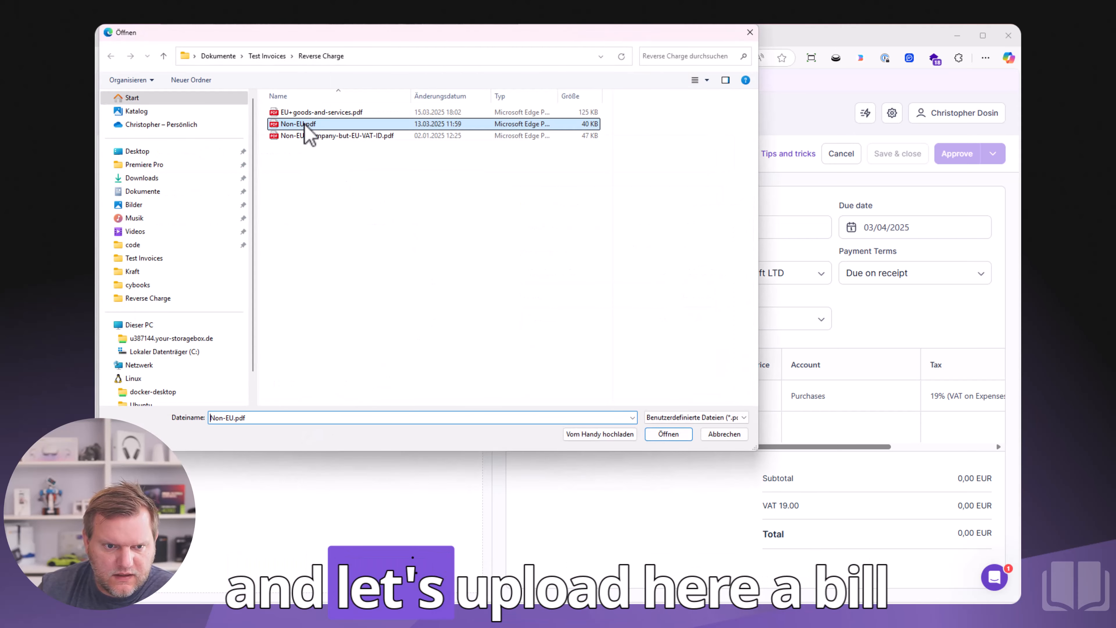
pyautogui.click(667, 433)
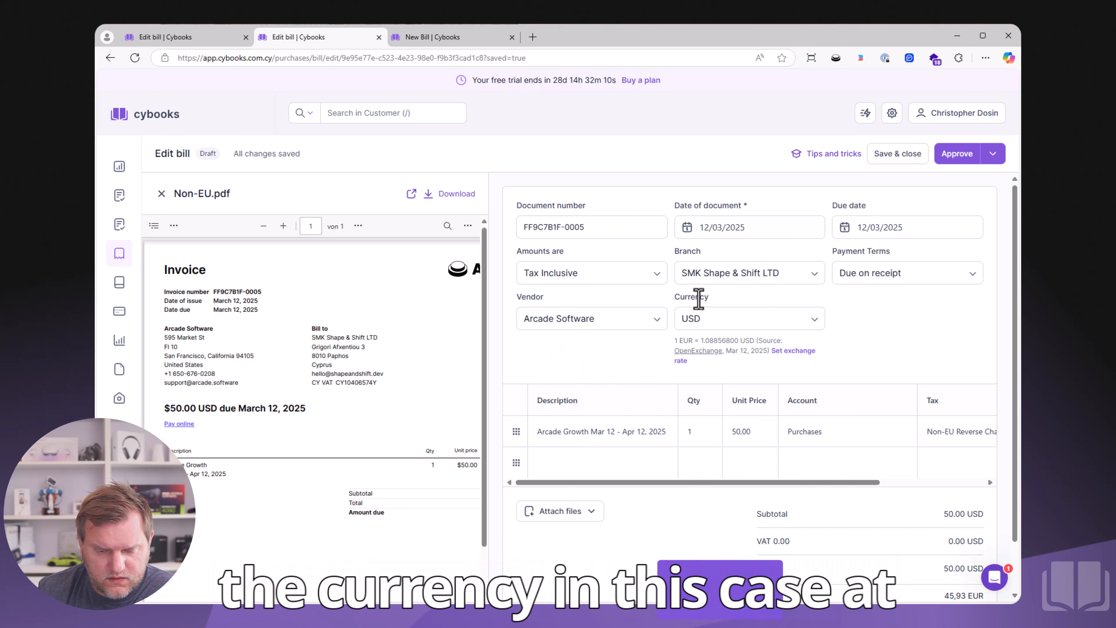
# Highlight the exchange rate date, then widen the Tax column to check the Arcade Growth line's tax rate.
pyautogui.doubleClick(731, 350)
pyautogui.moveTo(741, 350); pyautogui.dragTo(771, 350)
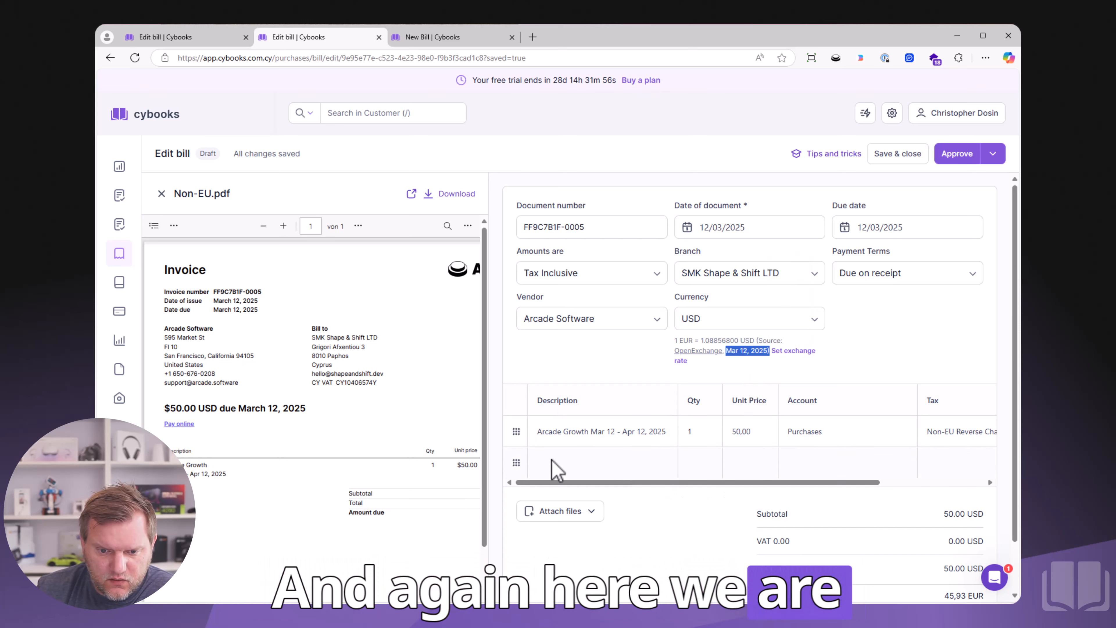
pyautogui.moveTo(589, 482); pyautogui.dragTo(673, 484)
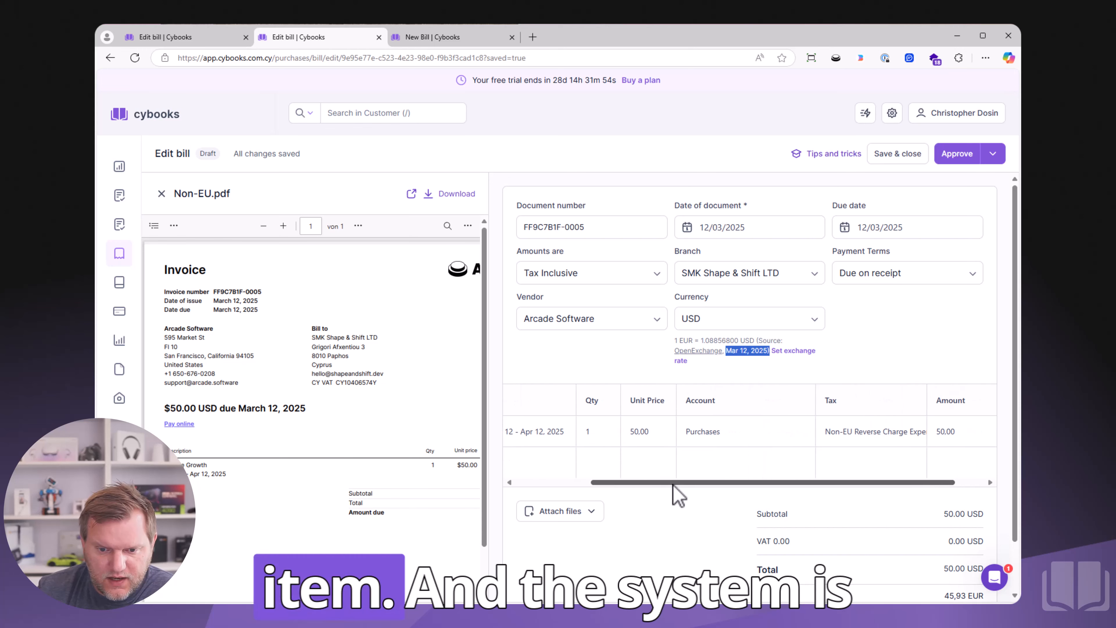
pyautogui.moveTo(914, 400); pyautogui.dragTo(948, 398)
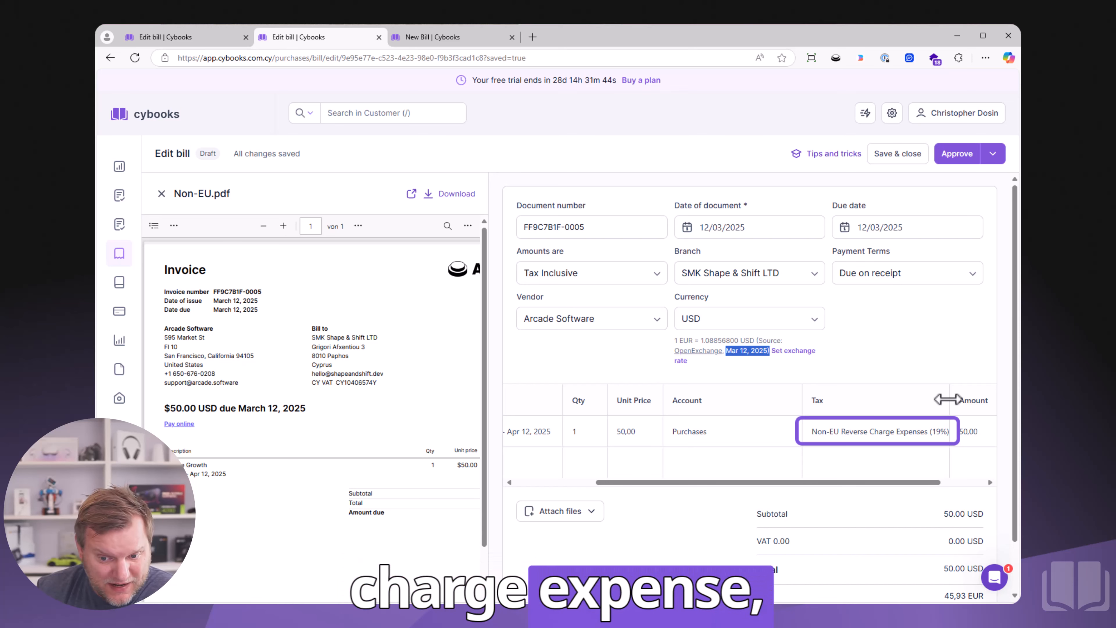
pyautogui.click(840, 365)
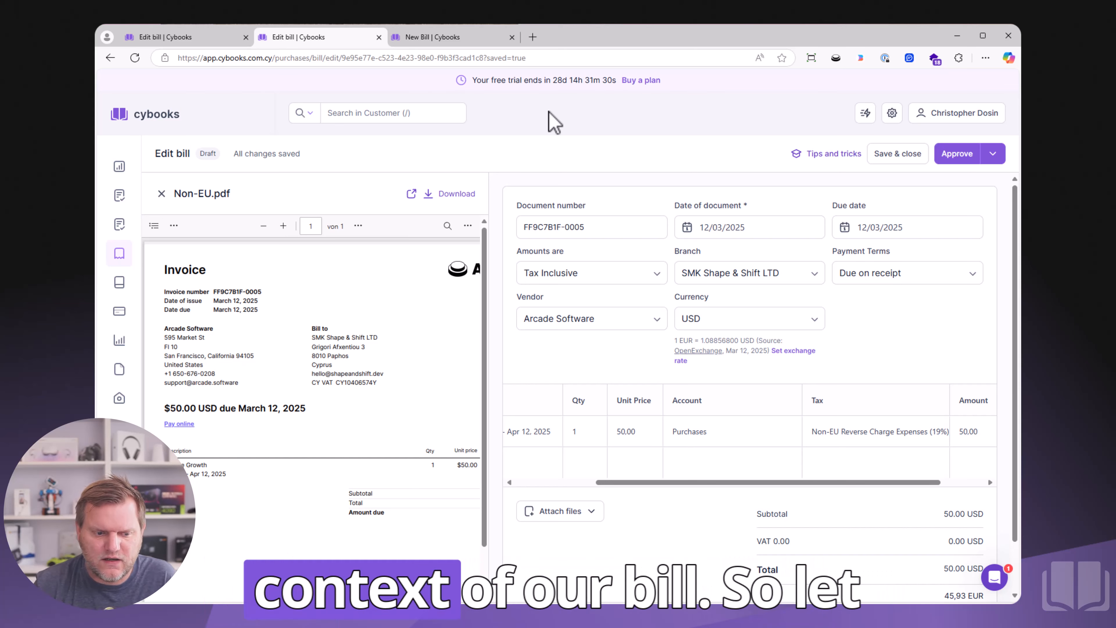
# Switch to the third open new bill, collapse the navigation sidebar, and upload Non-EU-Company-but-EU-VAT-ID.pdf.
pyautogui.click(441, 42)
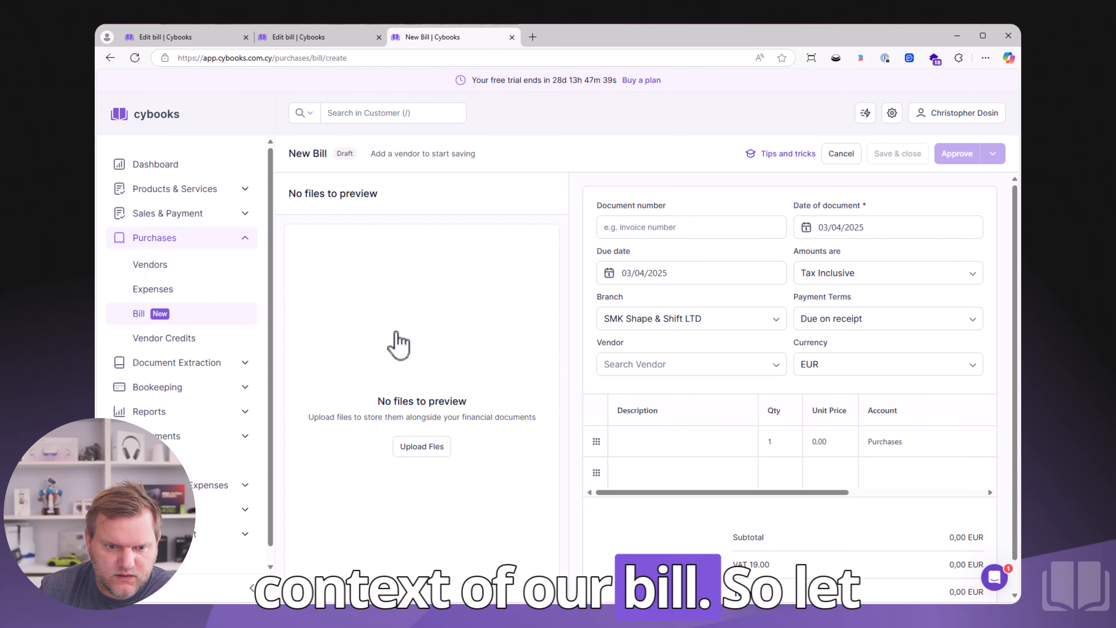
pyautogui.click(249, 568)
pyautogui.click(311, 430)
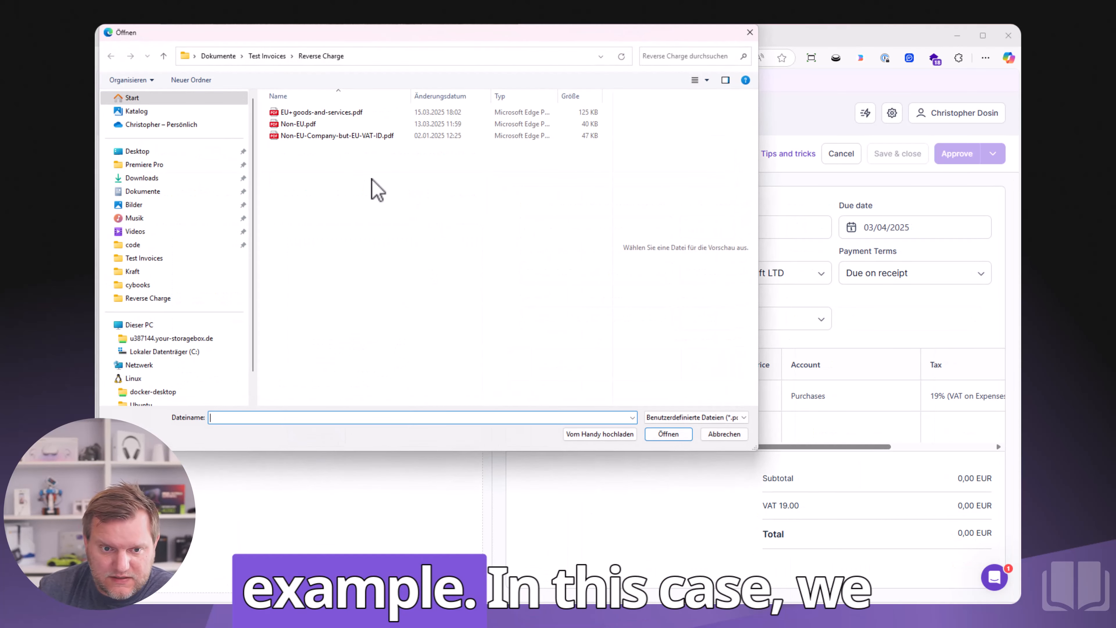
pyautogui.click(320, 136)
pyautogui.click(668, 434)
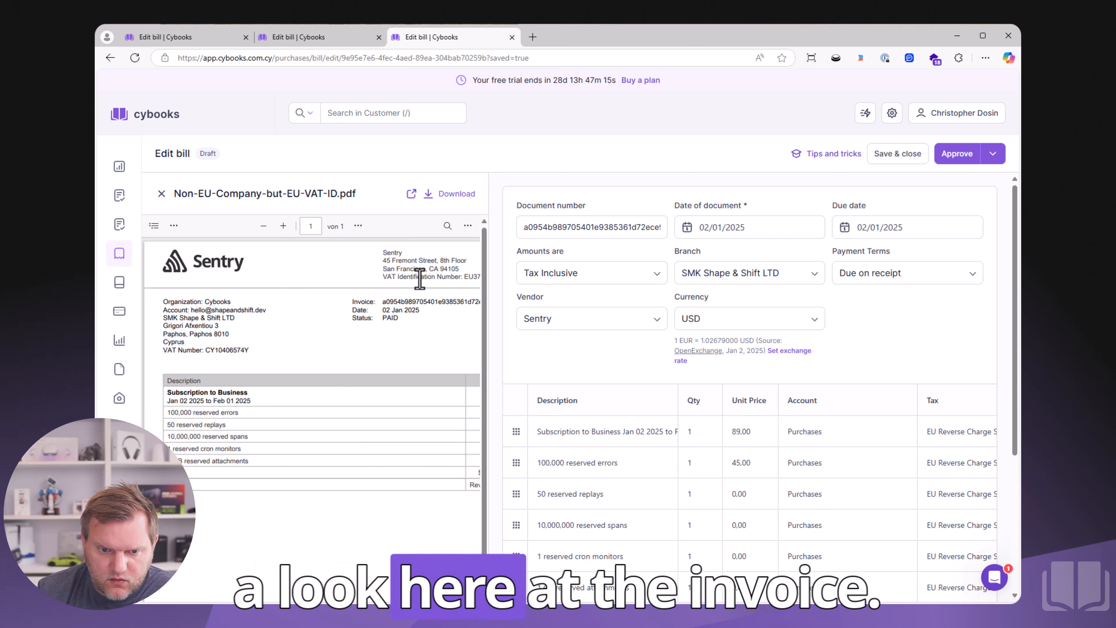
# Highlight the vendor's address and VAT identification number in the Sentry invoice preview.
pyautogui.moveTo(381, 258); pyautogui.dragTo(461, 267)
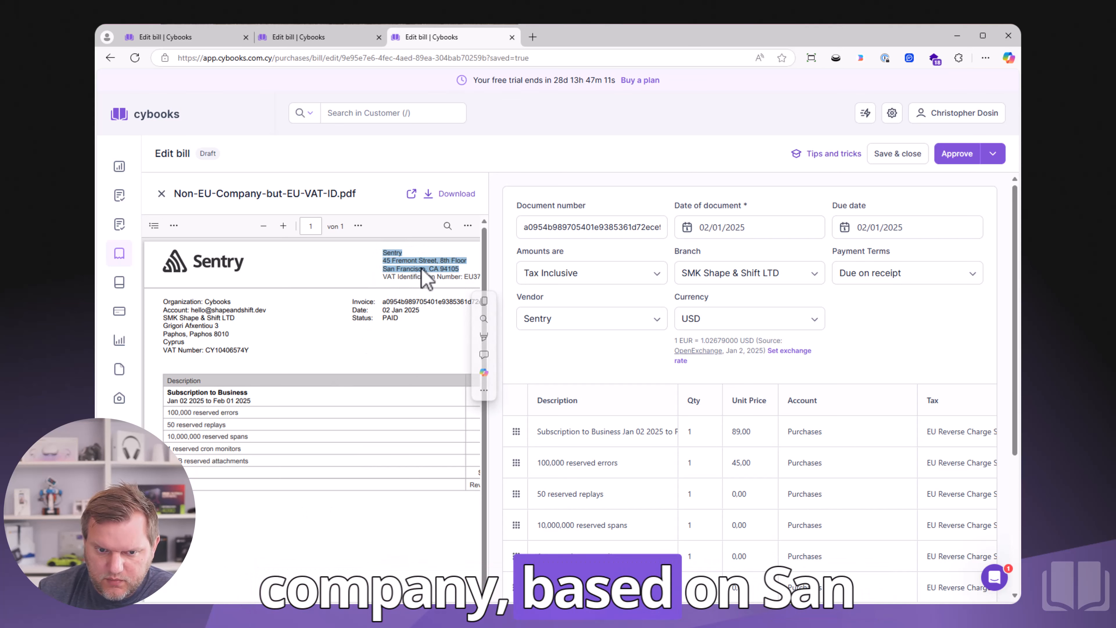
pyautogui.click(411, 279)
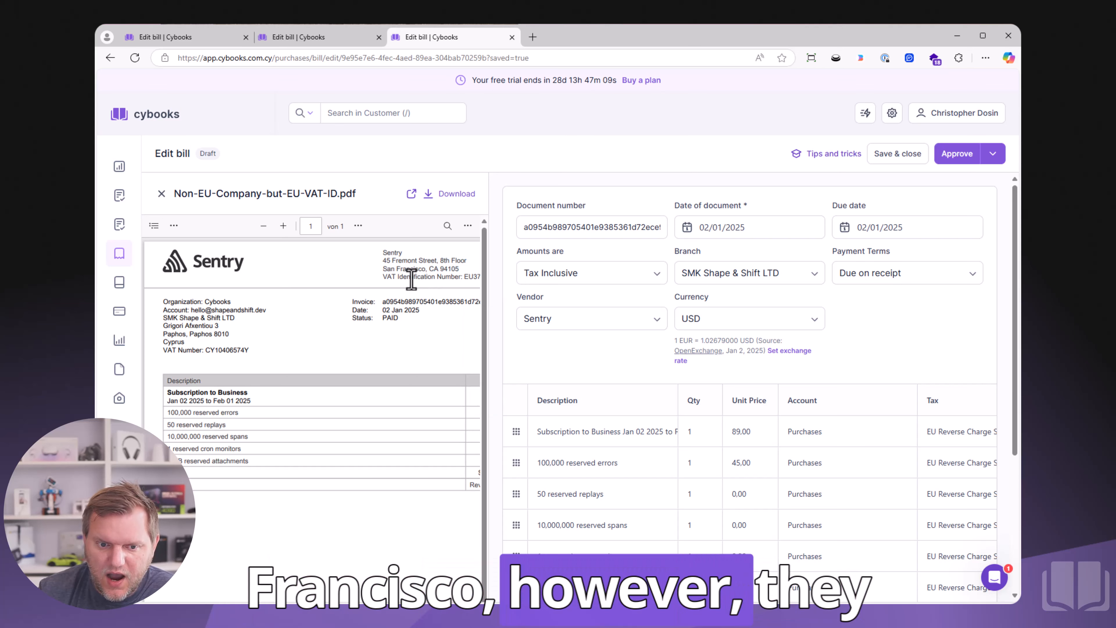
pyautogui.moveTo(414, 277); pyautogui.dragTo(477, 281)
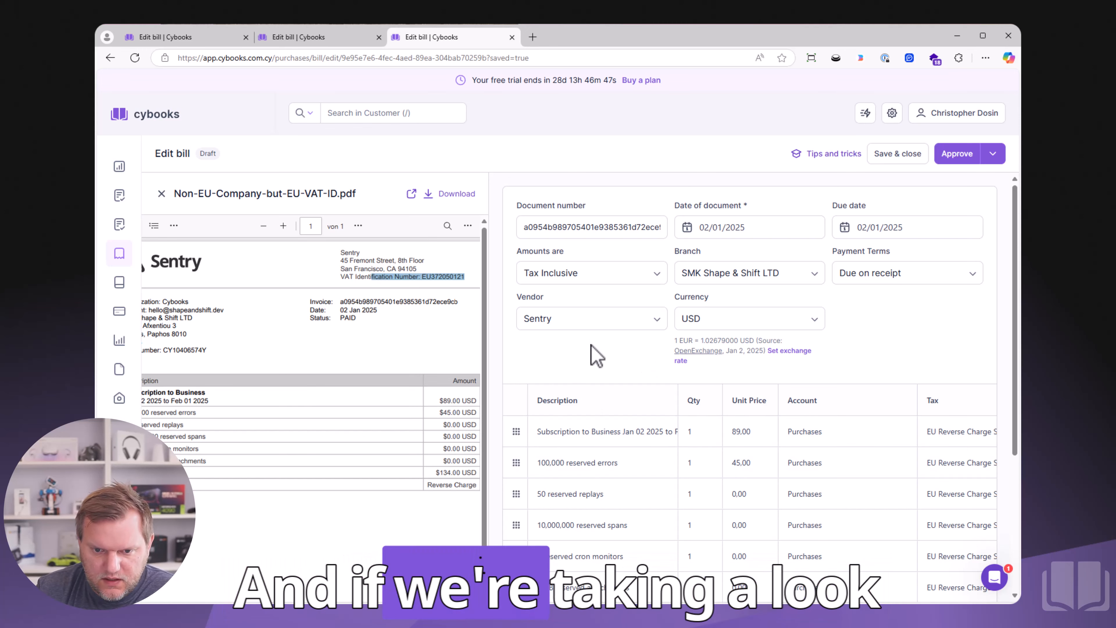
# Widen the Tax column, review the tax rate on every Sentry line item, and compare it with the vendor's VAT identification number.
pyautogui.scroll(-5, 600, 367)
pyautogui.scroll(3, 615, 374)
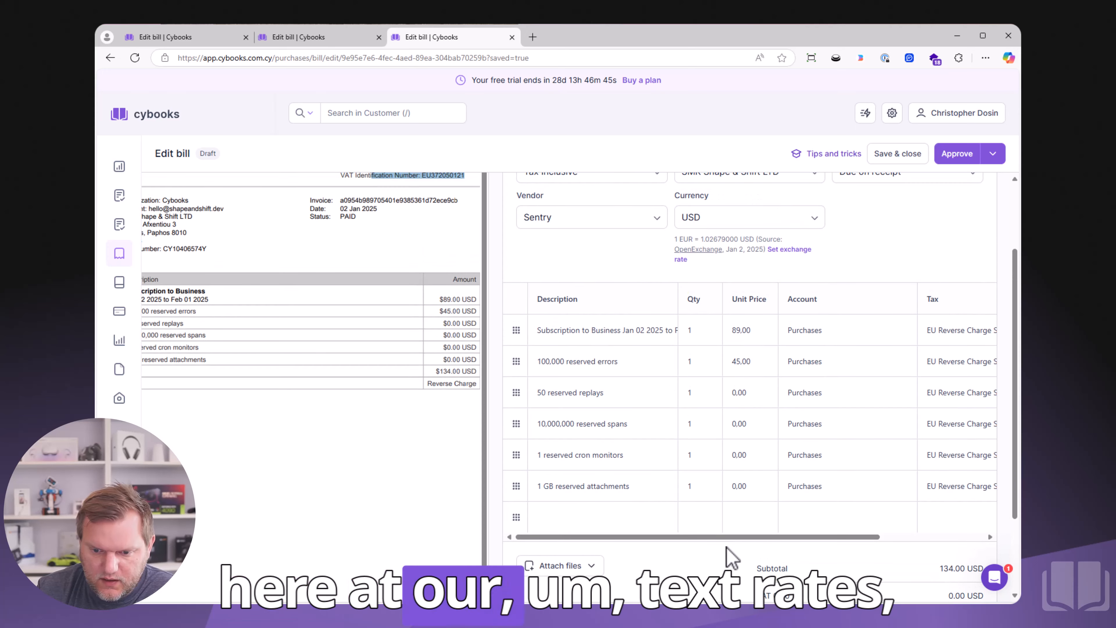
pyautogui.moveTo(715, 536); pyautogui.dragTo(937, 301)
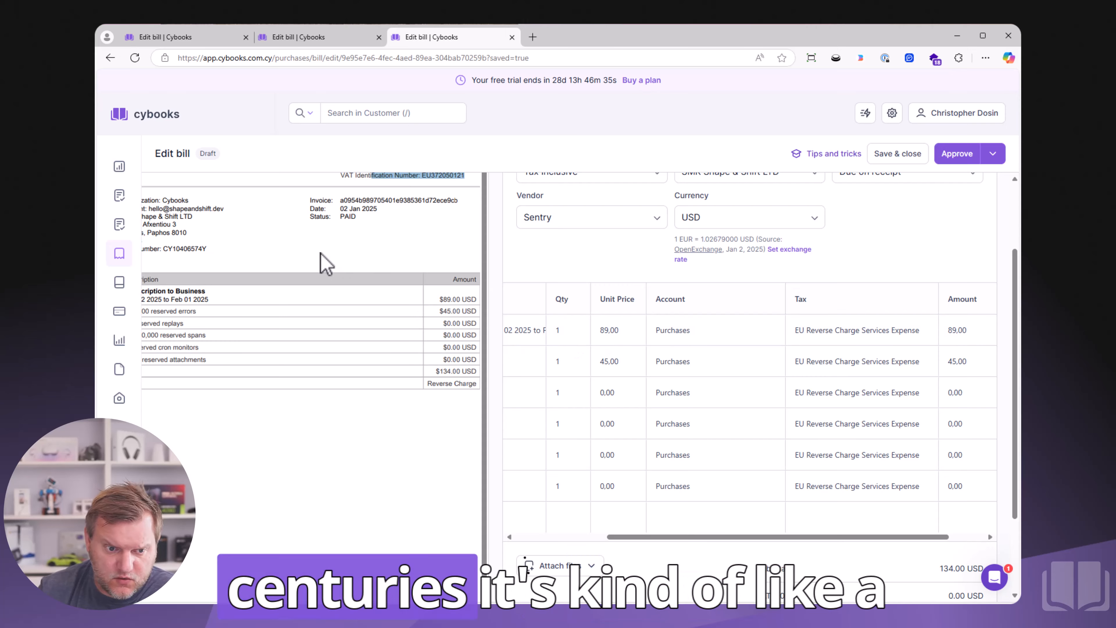
pyautogui.scroll(3, 325, 264)
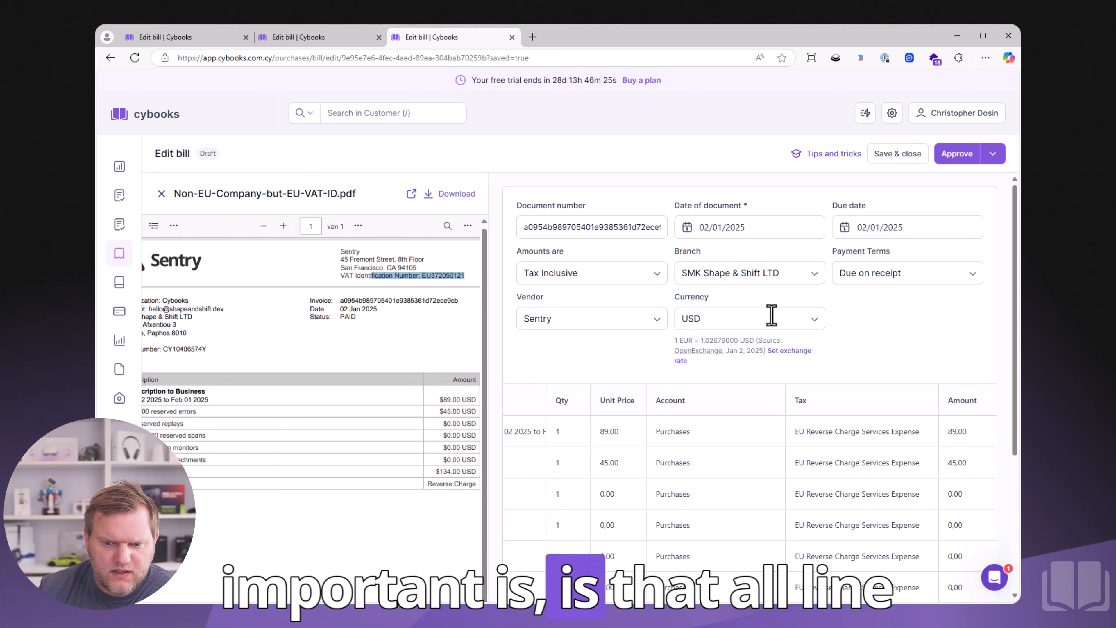
pyautogui.scroll(-3, 772, 316)
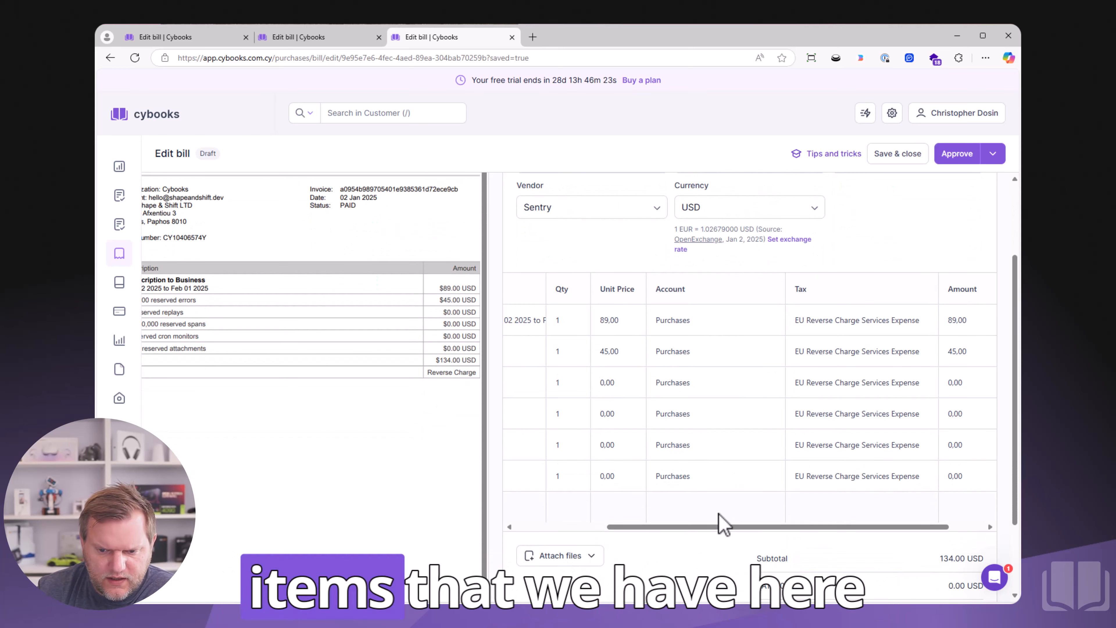
pyautogui.moveTo(720, 527)
pyautogui.mouseDown()
pyautogui.moveTo(610, 527)
pyautogui.moveTo(732, 529)
pyautogui.mouseUp()
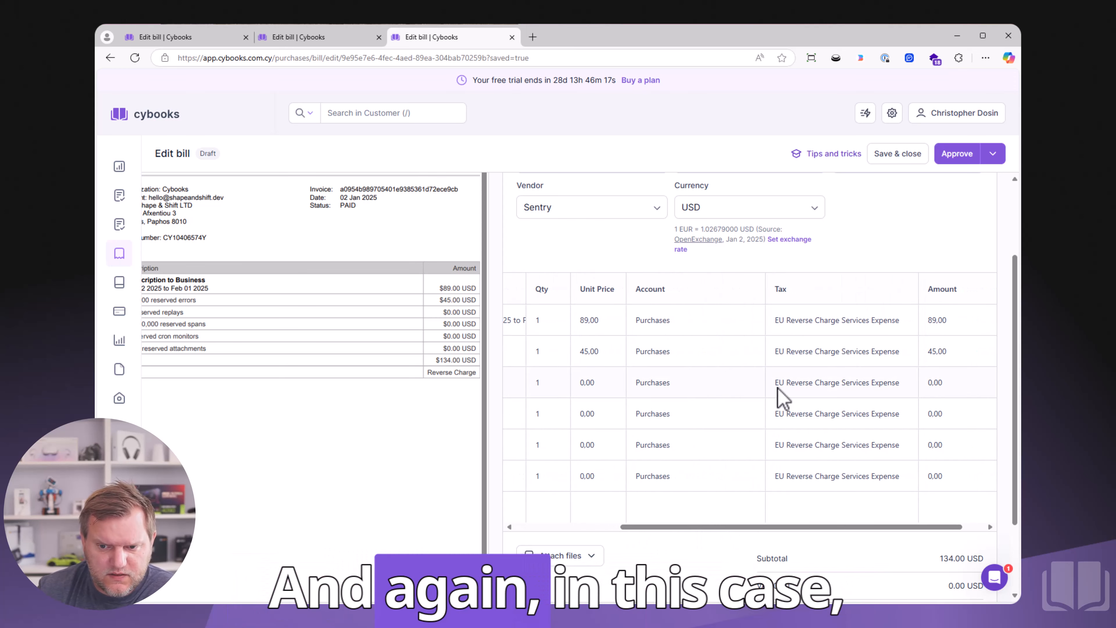
pyautogui.scroll(3, 780, 382)
pyautogui.moveTo(463, 276); pyautogui.dragTo(371, 275)
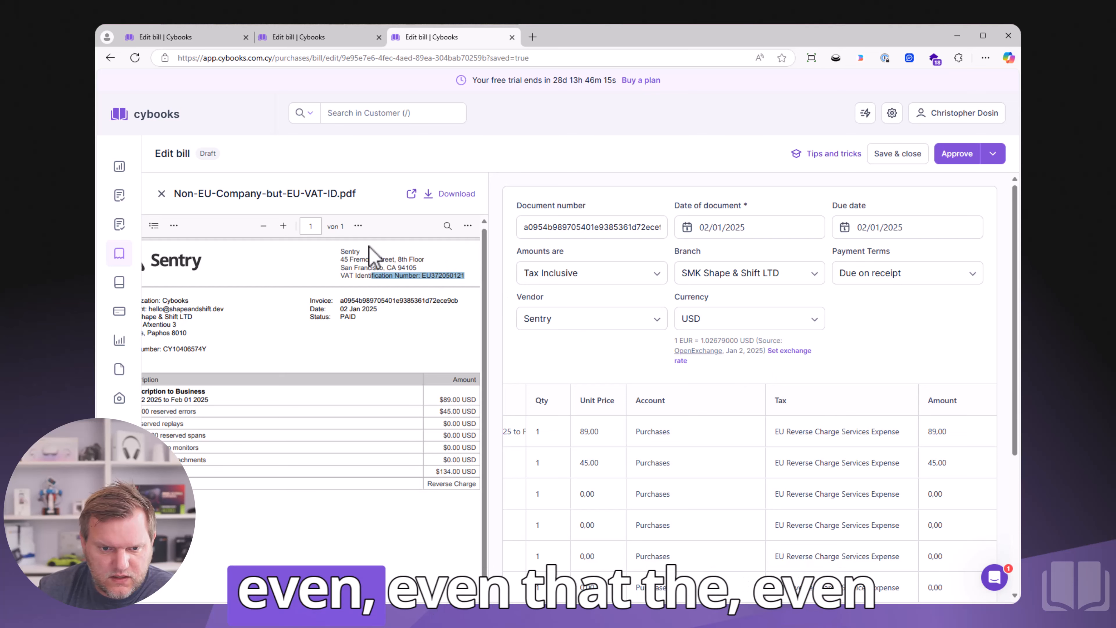